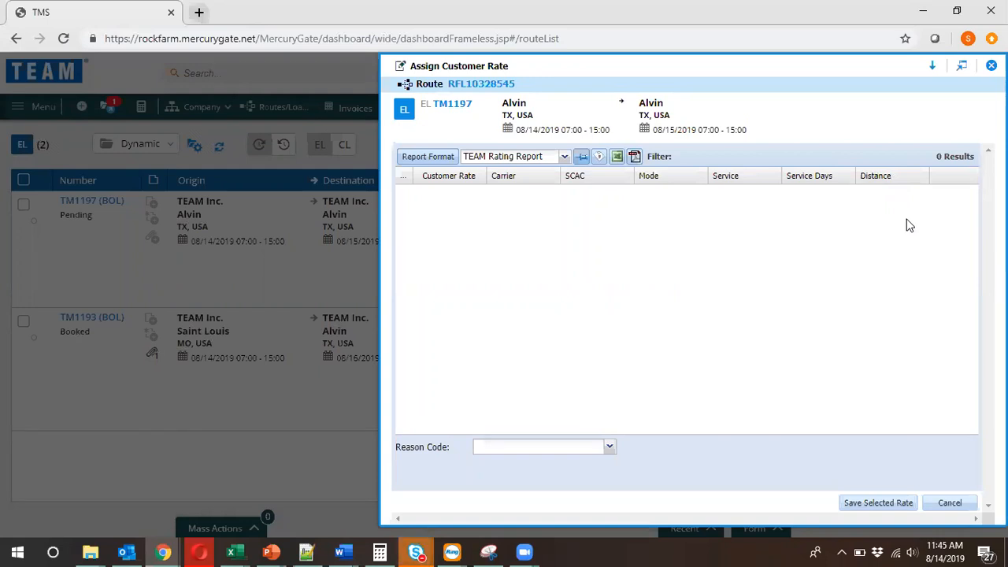
Leave the customer rate assignment and open Manage Quotes for the pending Alvin-to-Alvin load.
left_click(962, 503)
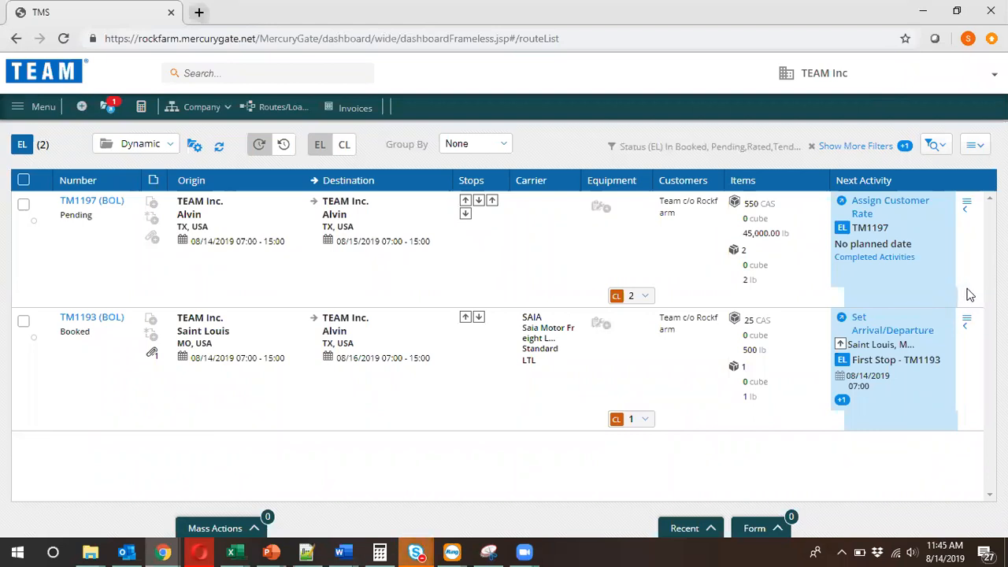
left_click(969, 207)
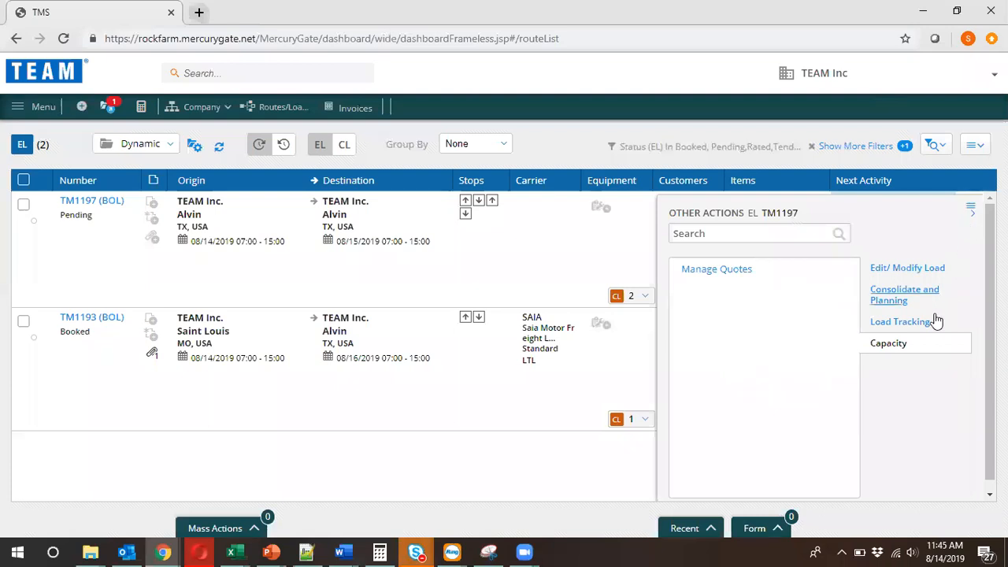
left_click(727, 270)
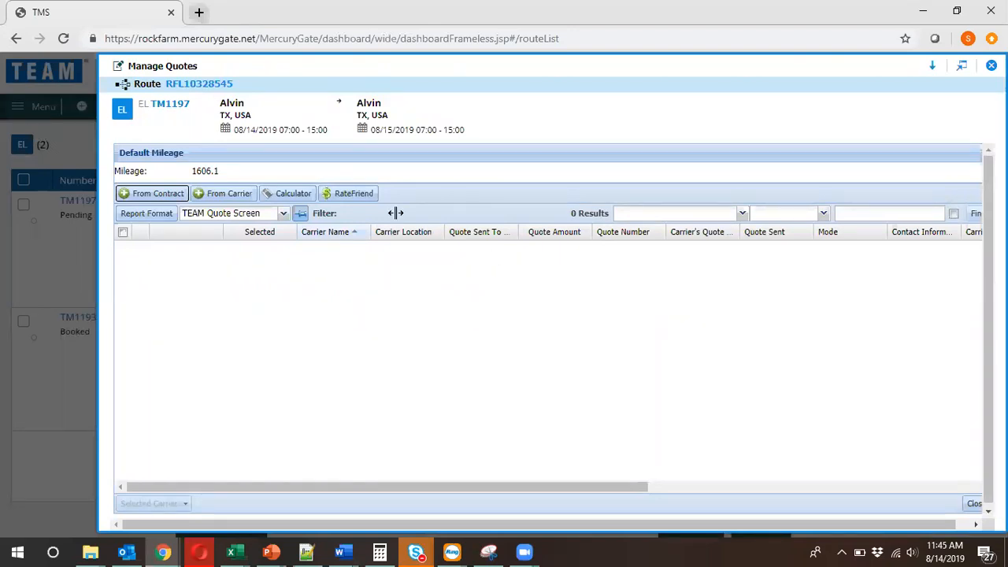
Add the TEAM Expedite Carriers JJ XPRESS INC (JJXQ), Cap Air Freight (CPFE) and C. H. Robinson (RBTW) to the load's quotes.
left_click(241, 200)
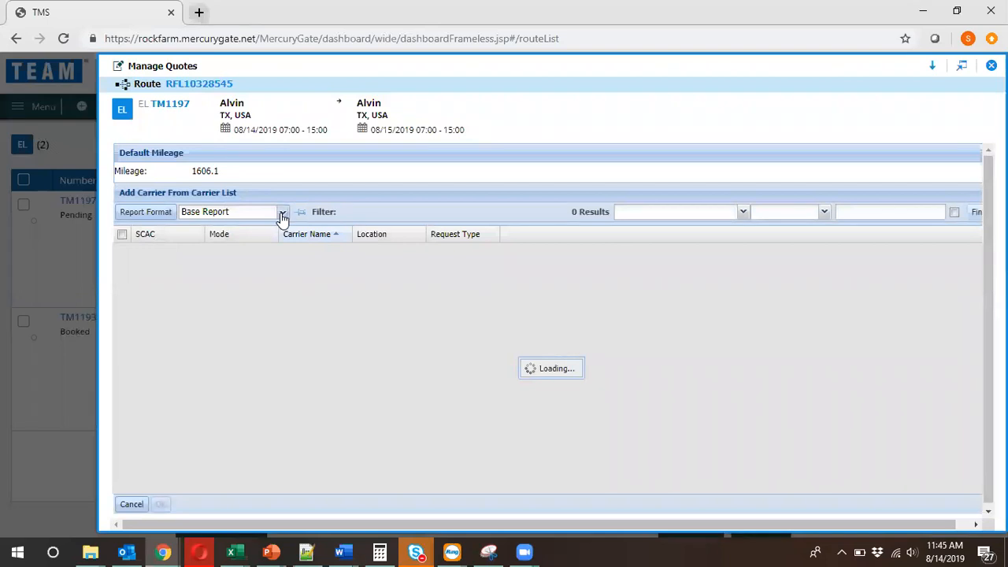
left_click(282, 213)
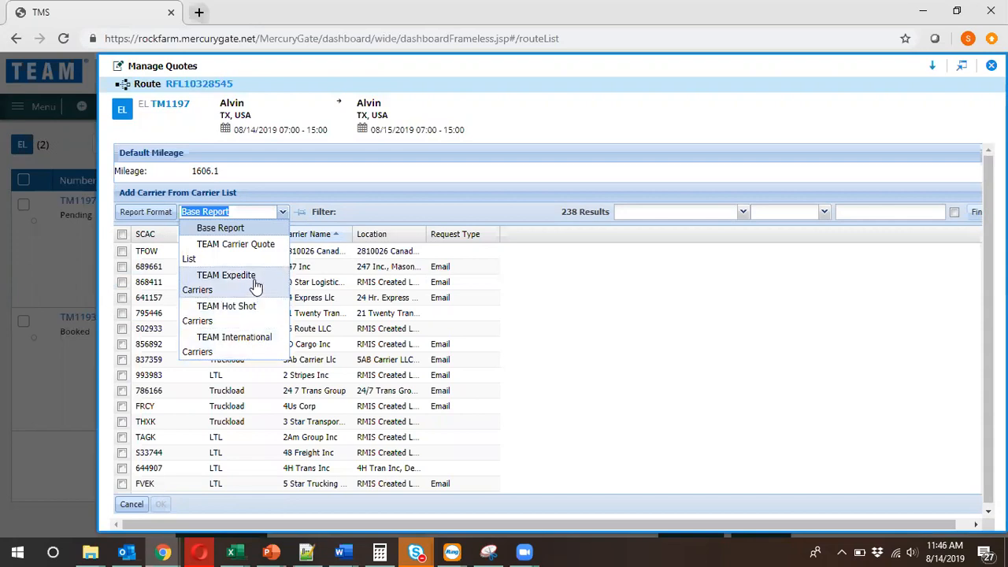
left_click(255, 283)
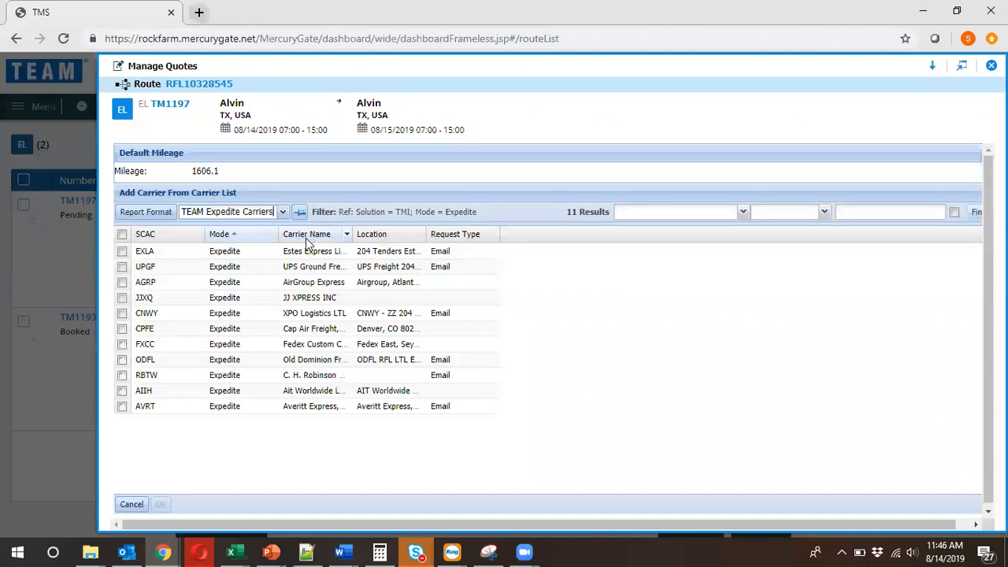
left_click(122, 299)
left_click(122, 329)
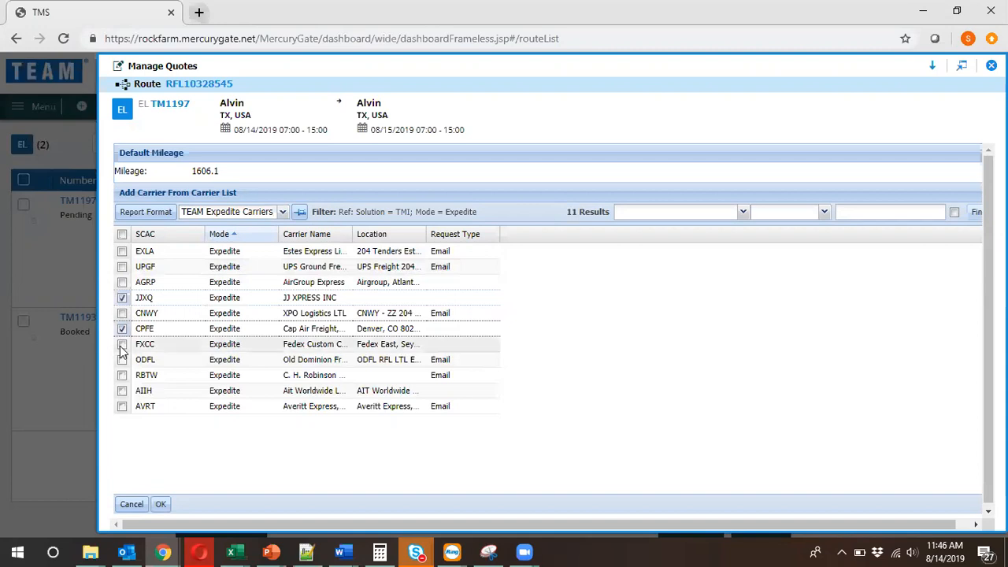
left_click(122, 376)
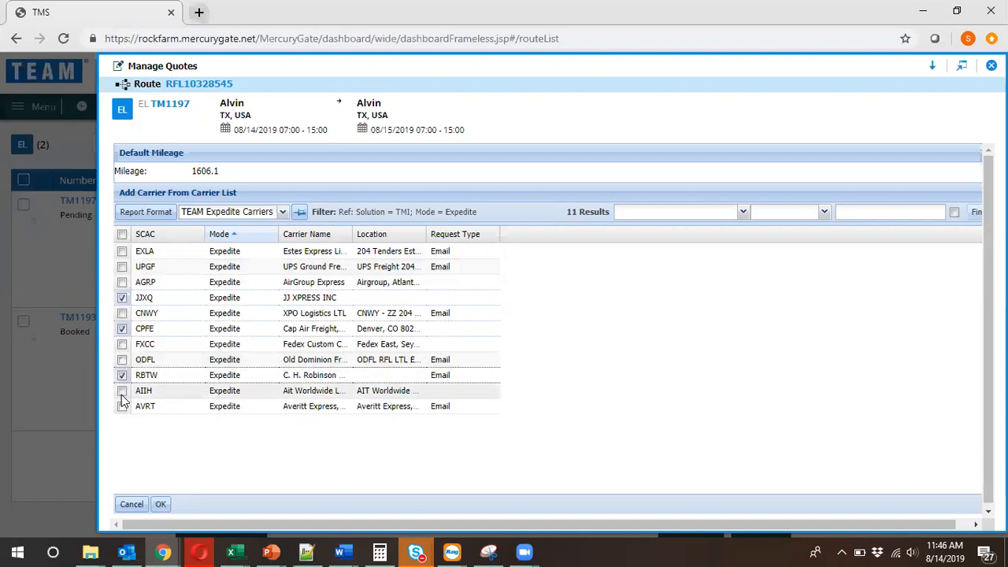
left_click(161, 505)
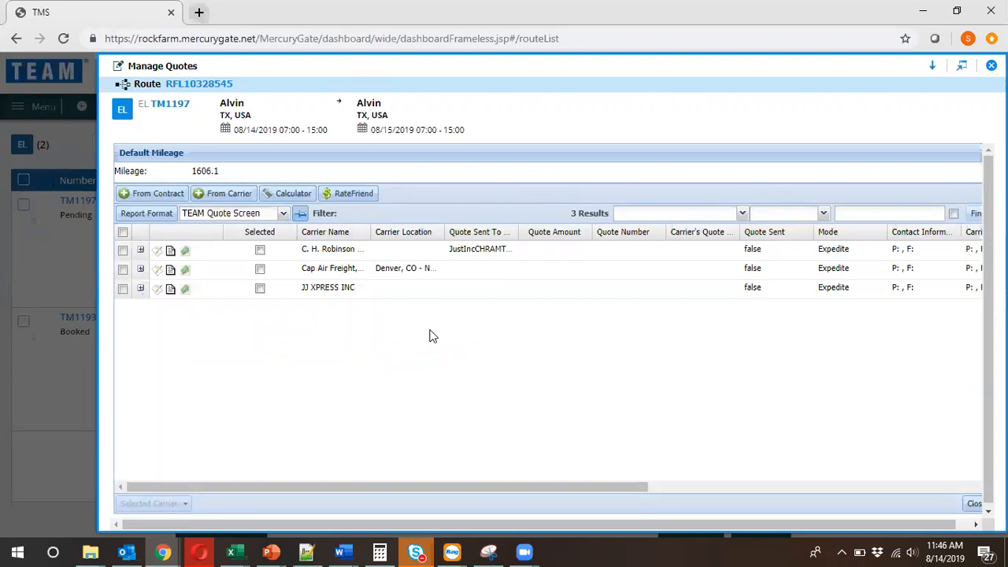
Add Lightning Logistics (LGHD) from the TEAM Hot Shot Carriers report to the load's quotes.
left_click(227, 194)
left_click(282, 212)
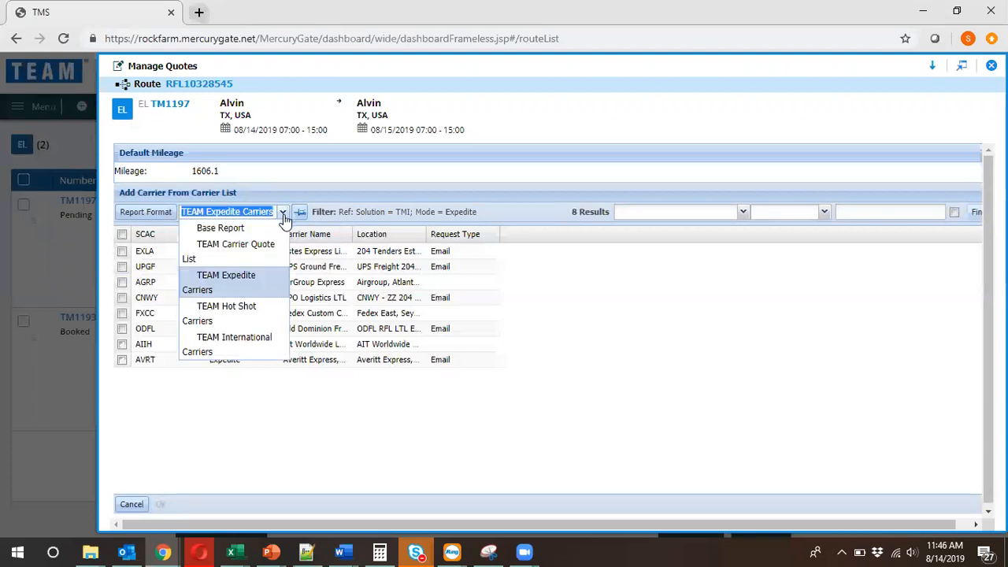
left_click(236, 322)
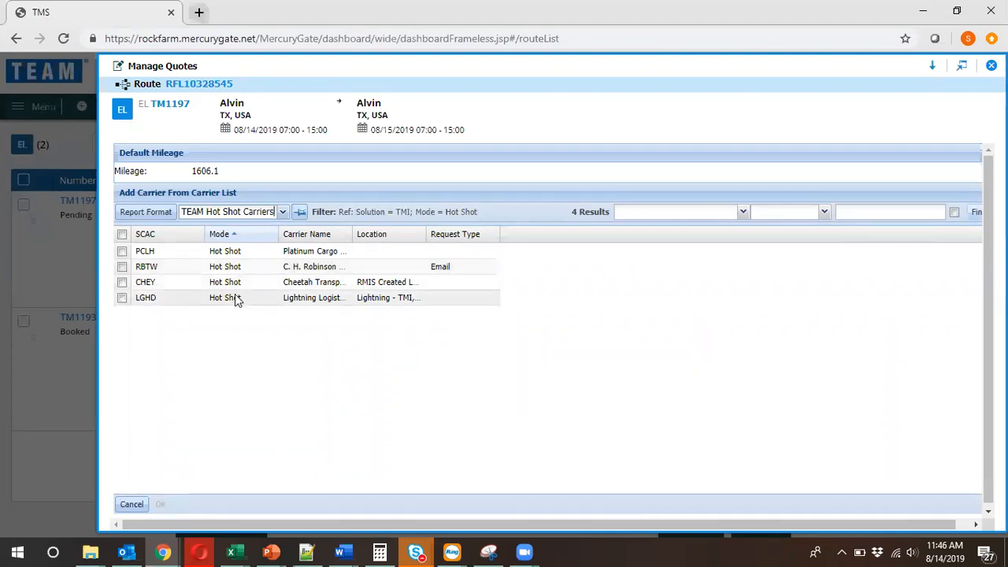
left_click(122, 297)
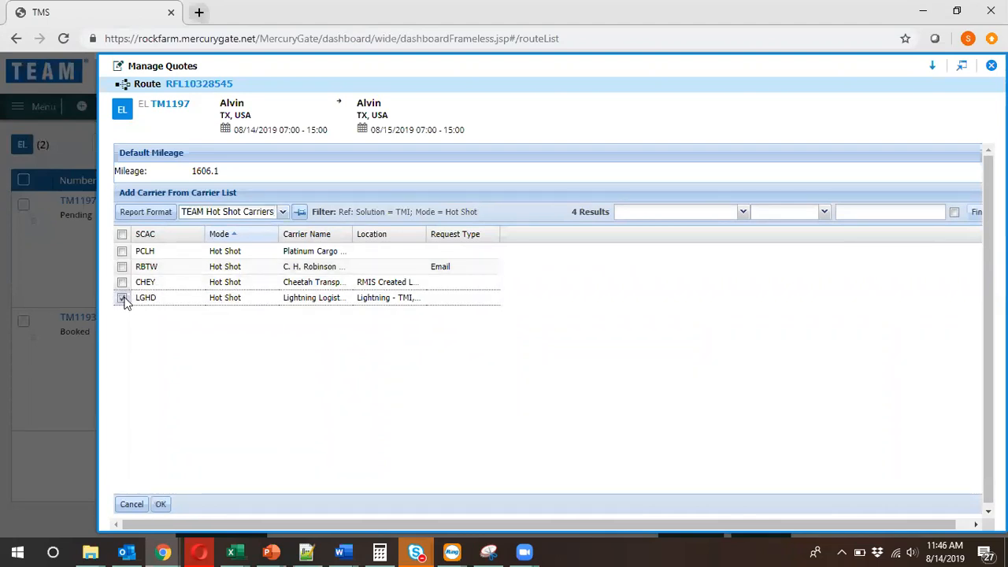
left_click(160, 504)
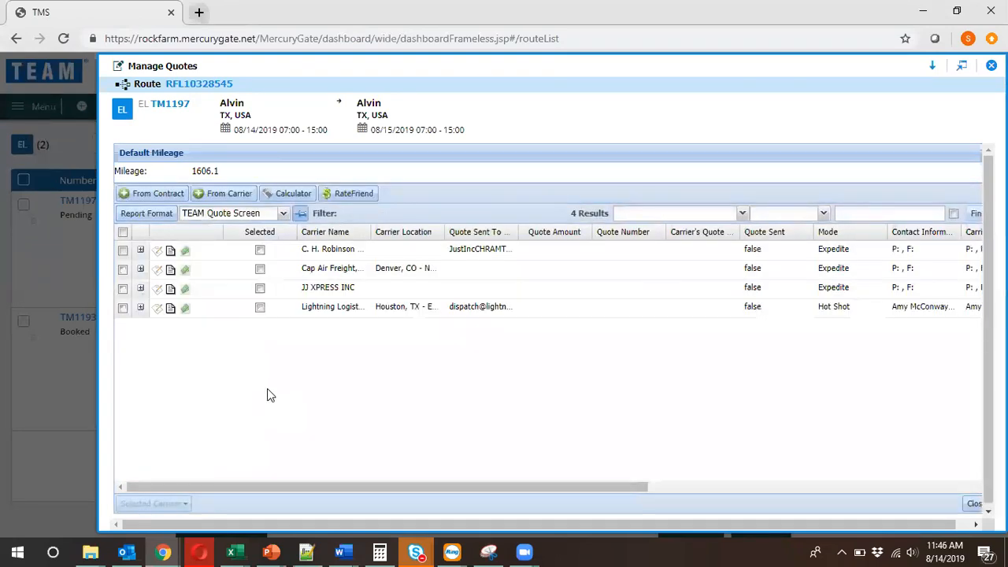
left_click(123, 308)
left_click(123, 288)
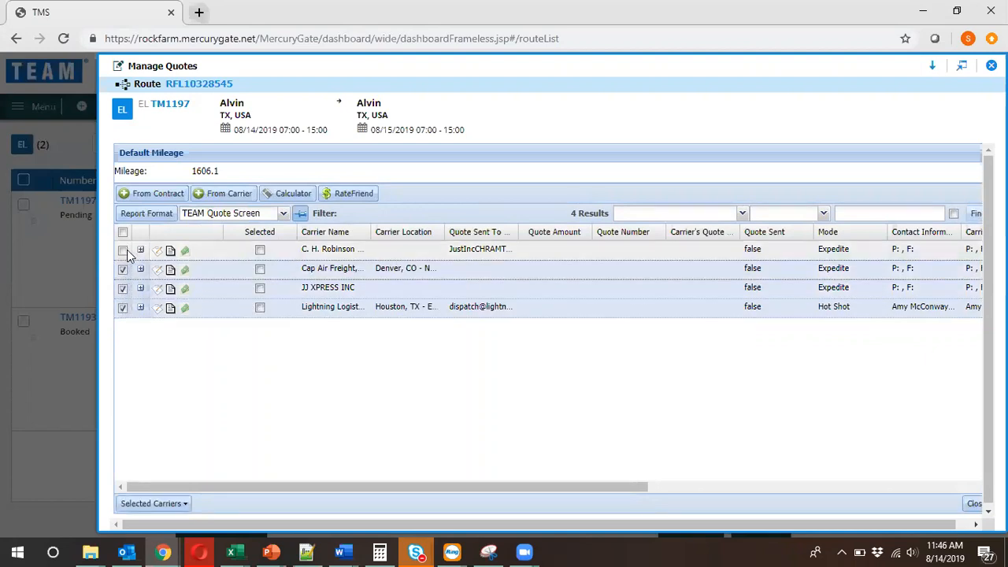
left_click(124, 235)
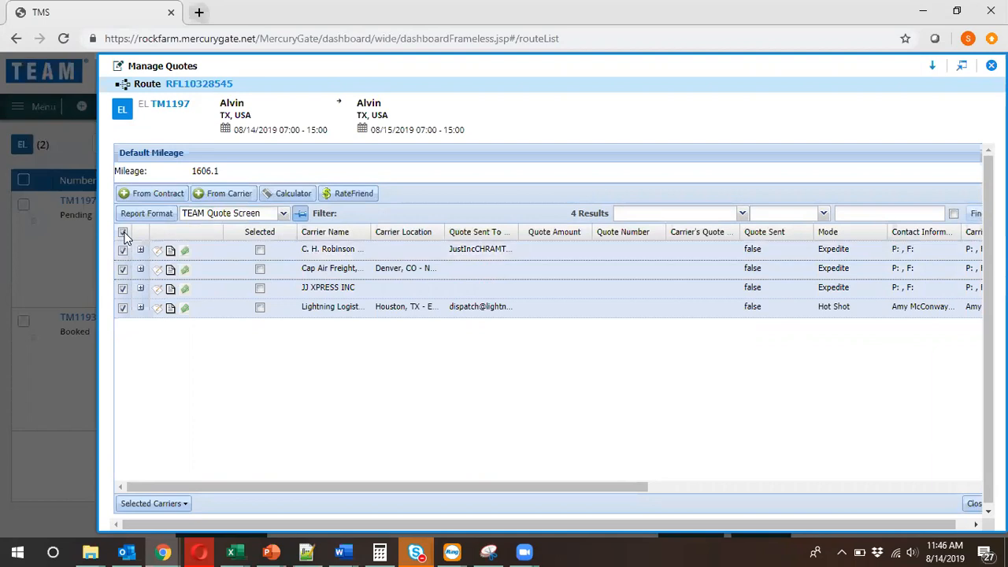
left_click(123, 233)
Start a quote request with expiration for Cap Air Freight and Lightning Logistics only.
left_click(123, 269)
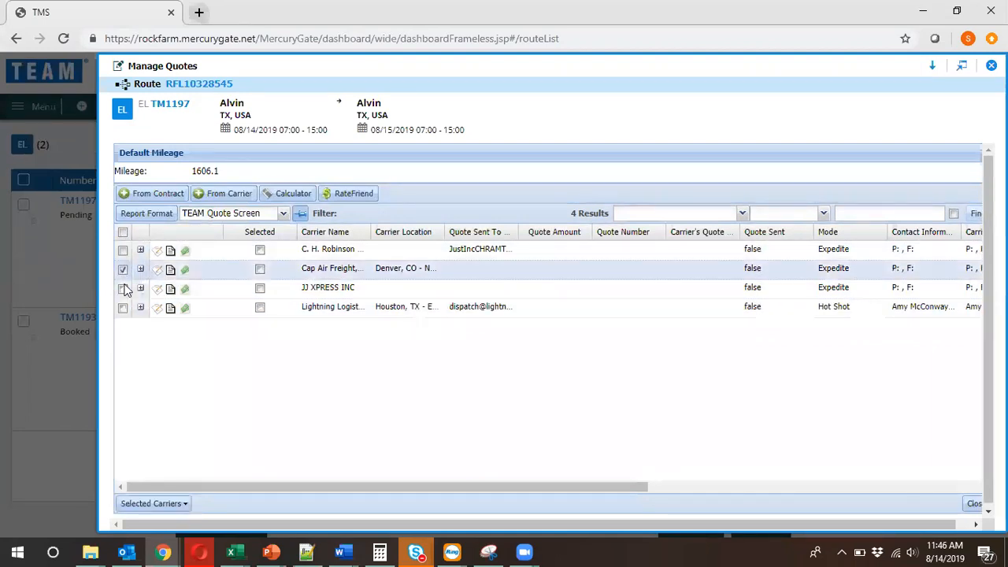
left_click(123, 307)
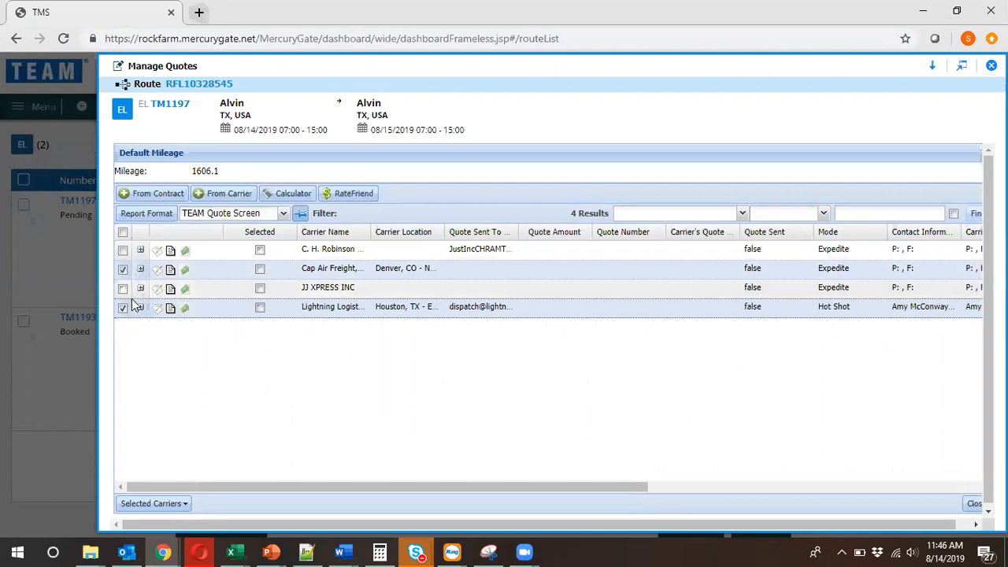
left_click(184, 509)
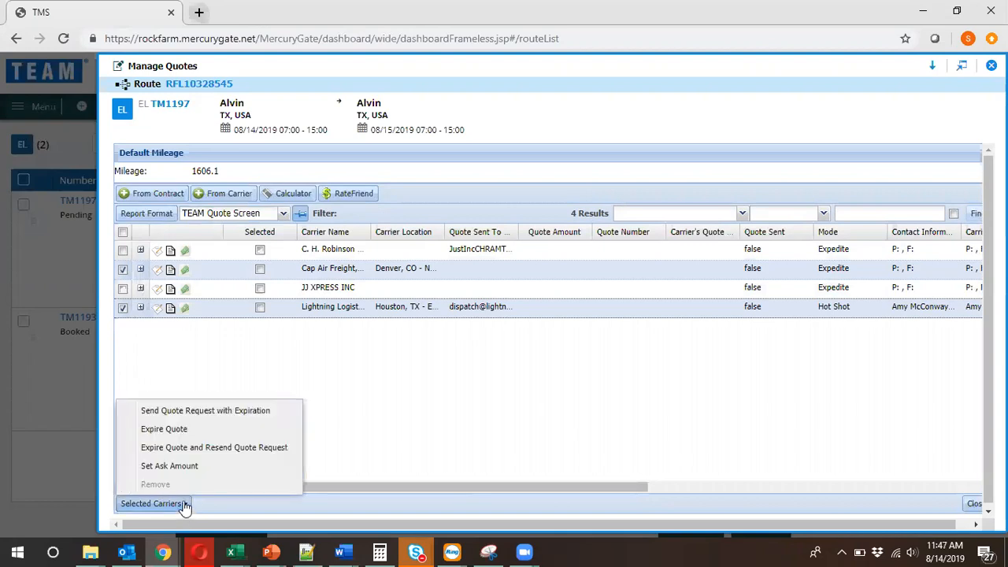
left_click(288, 413)
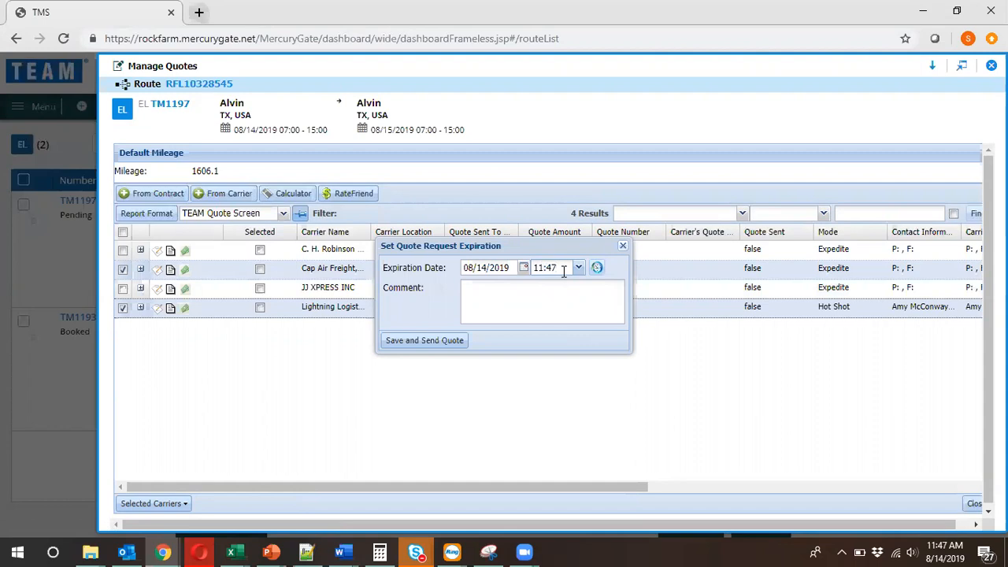
Set the quote request's expiration time to 12:30 and send it to the selected carriers.
key("BackSpace")
key("BackSpace")
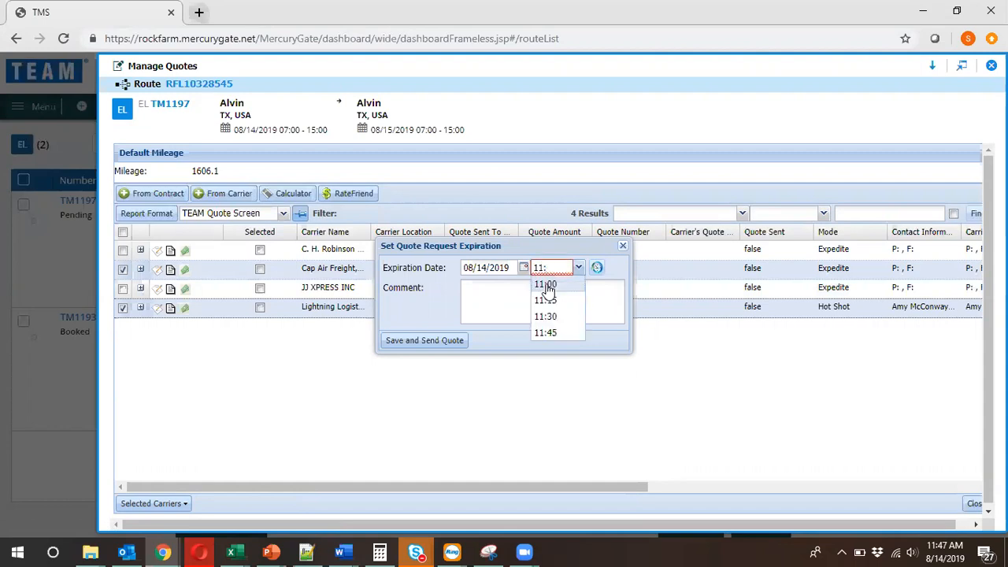
left_click_drag(550, 267, 522, 269)
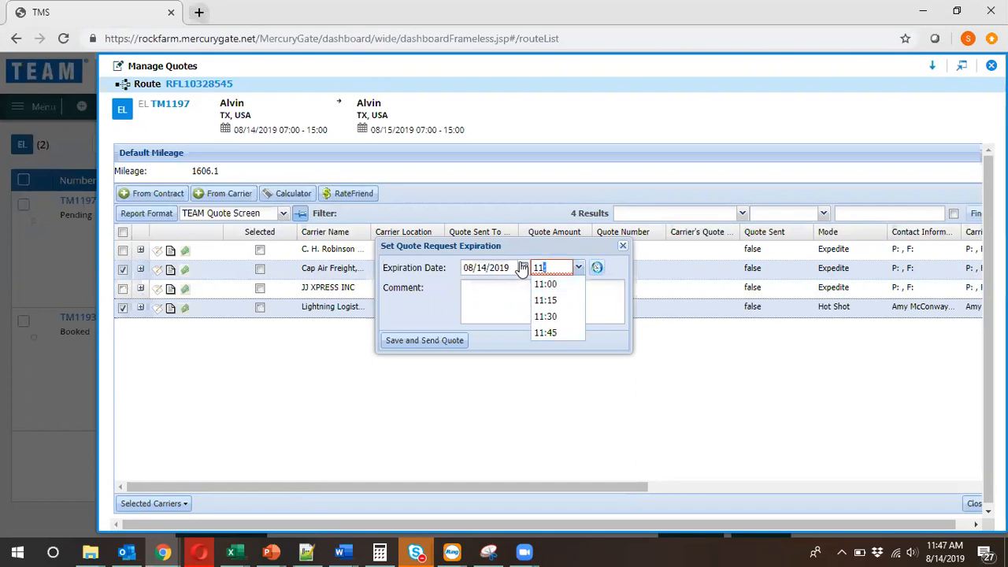
type("1230")
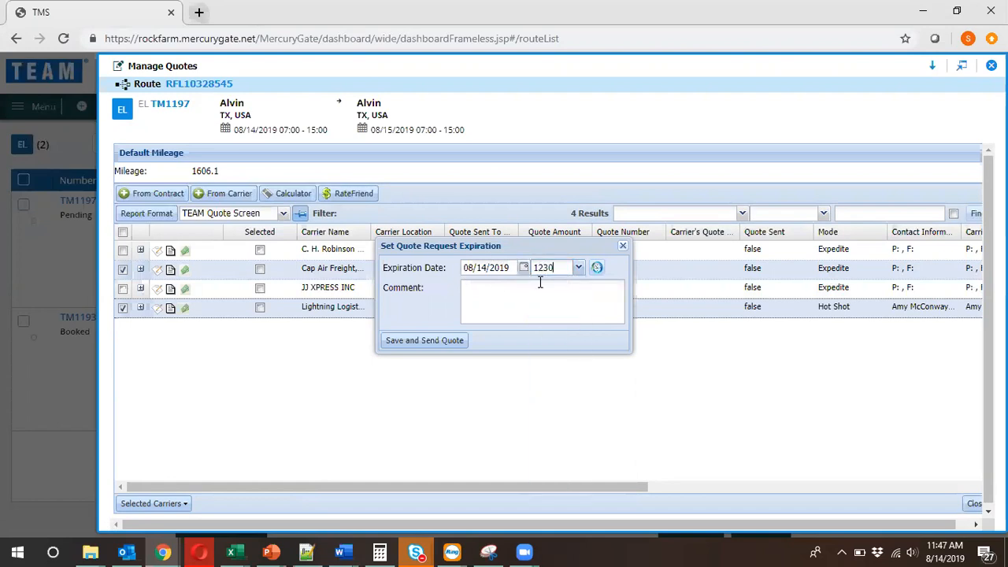
left_click(579, 297)
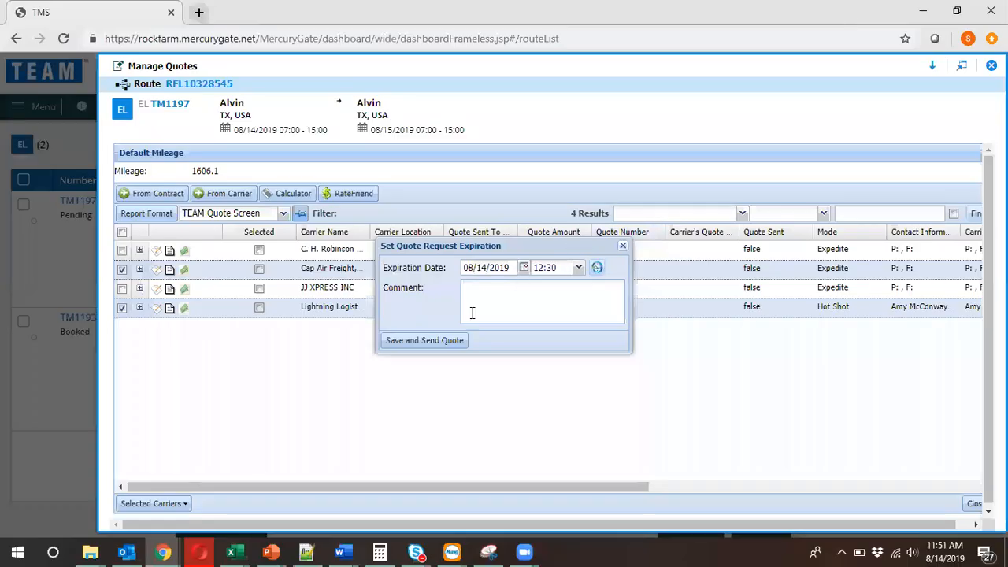
left_click(446, 341)
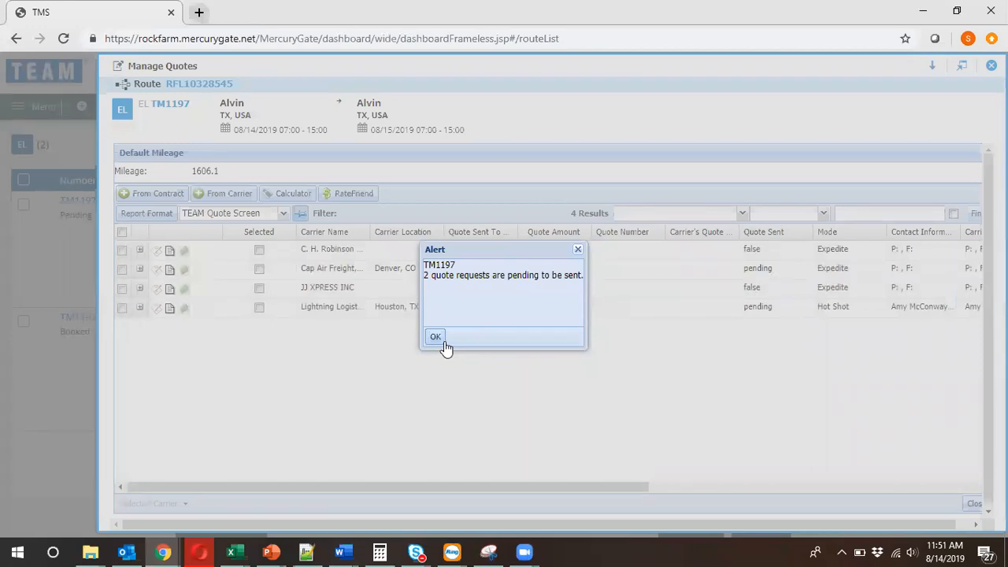
left_click(436, 337)
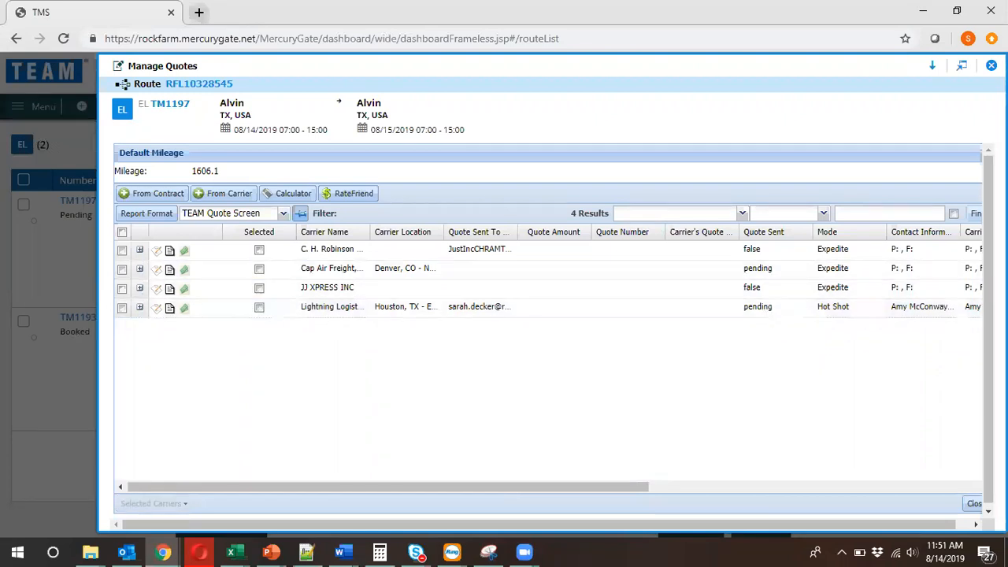
Open the load's Remote User Quote activity, review the Lightning Logistics reply details and select that carrier's quote.
left_click(991, 66)
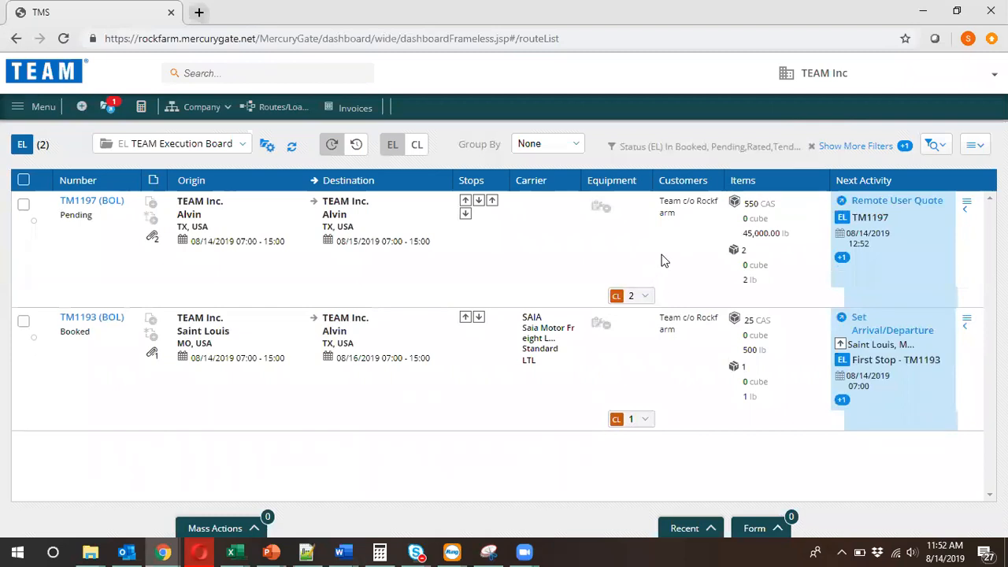
left_click(886, 201)
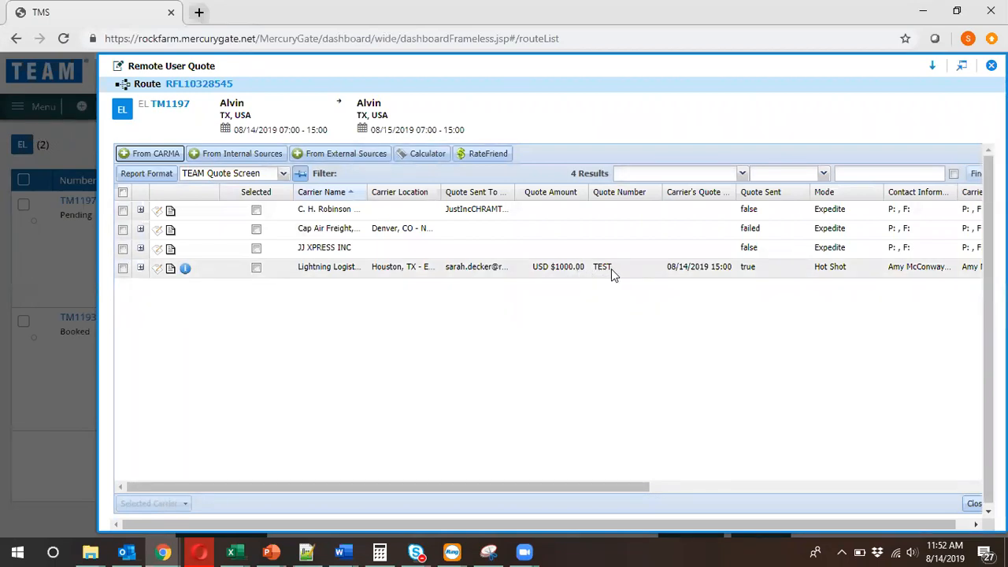
left_click(140, 269)
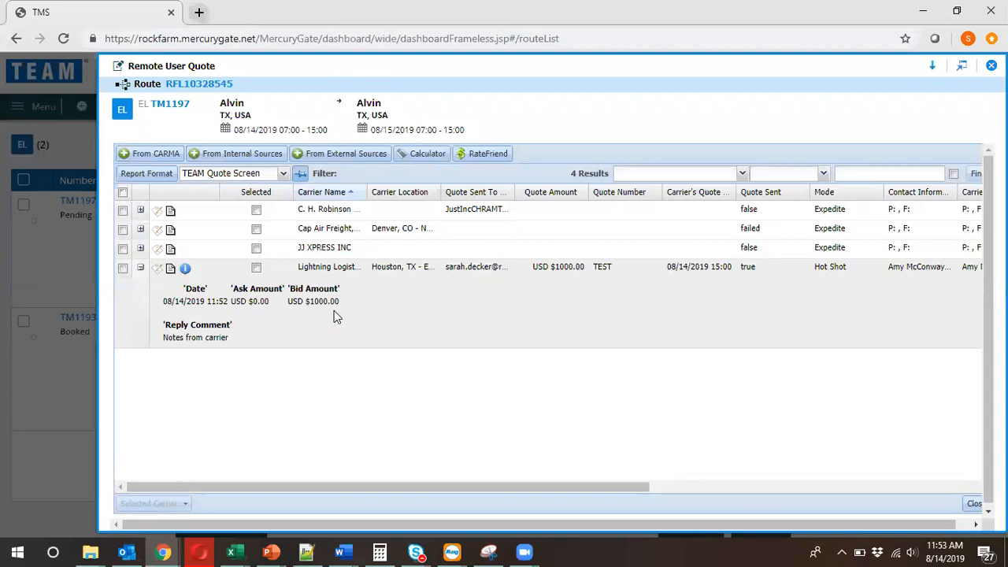
left_click(256, 269)
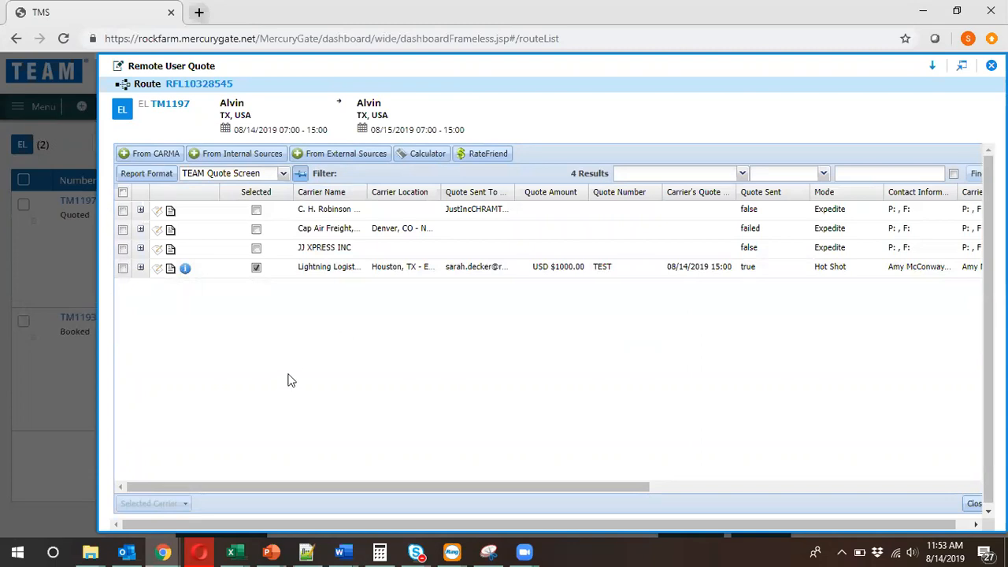
scroll(900, 418, "down", 1)
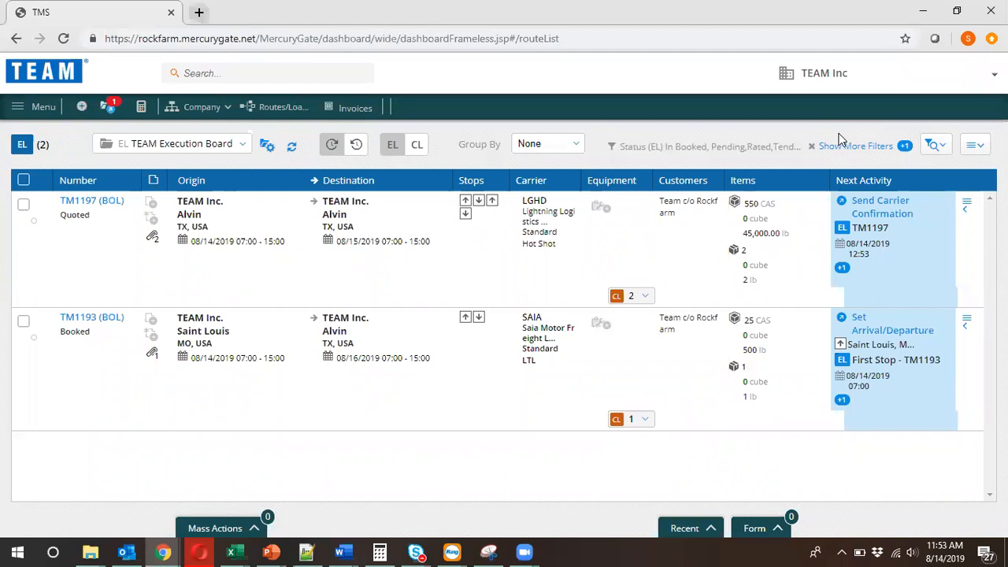
Send the carrier confirmation for the quoted load to the Lightning - TMI Houston location without tender comments.
left_click(898, 221)
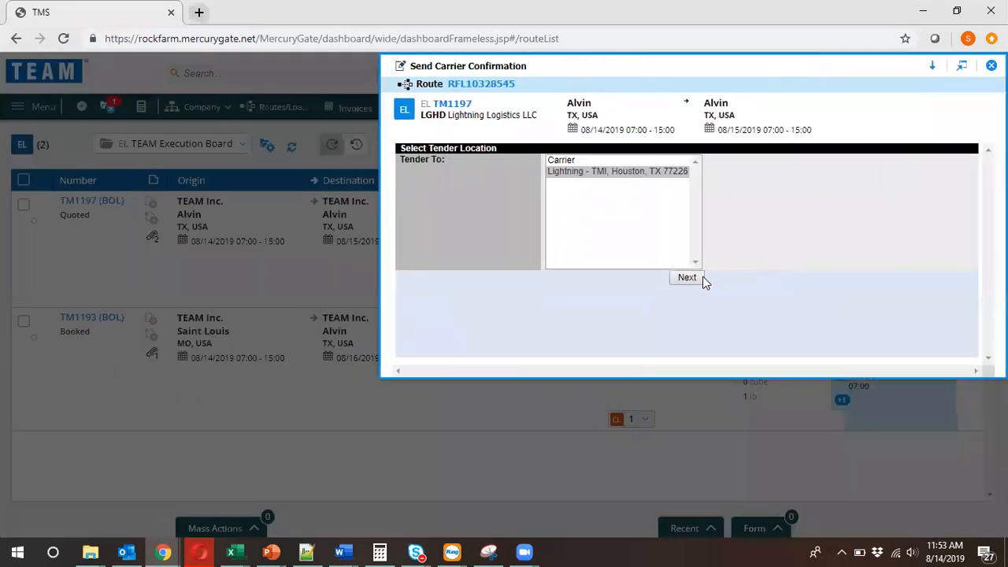
left_click(686, 279)
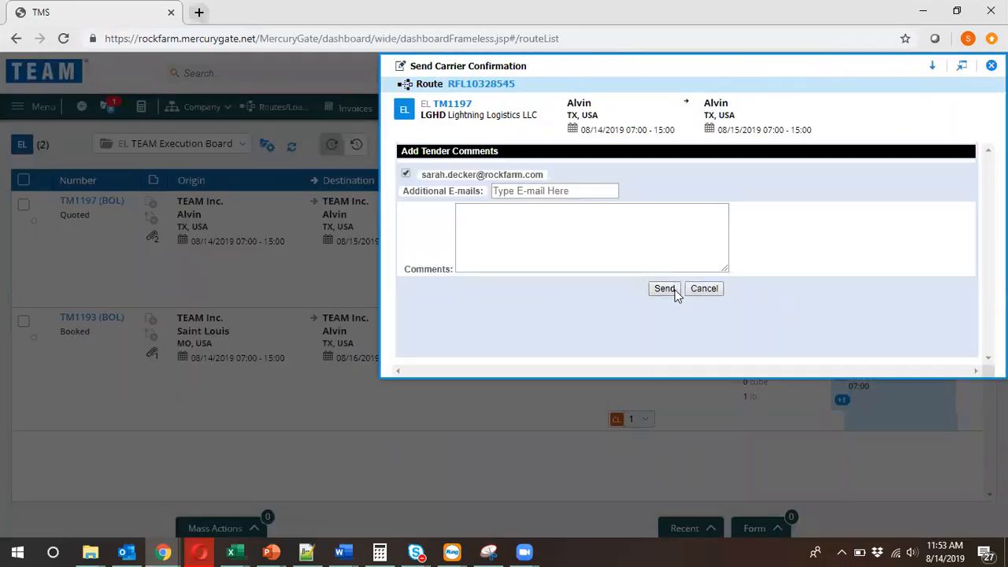
left_click(664, 289)
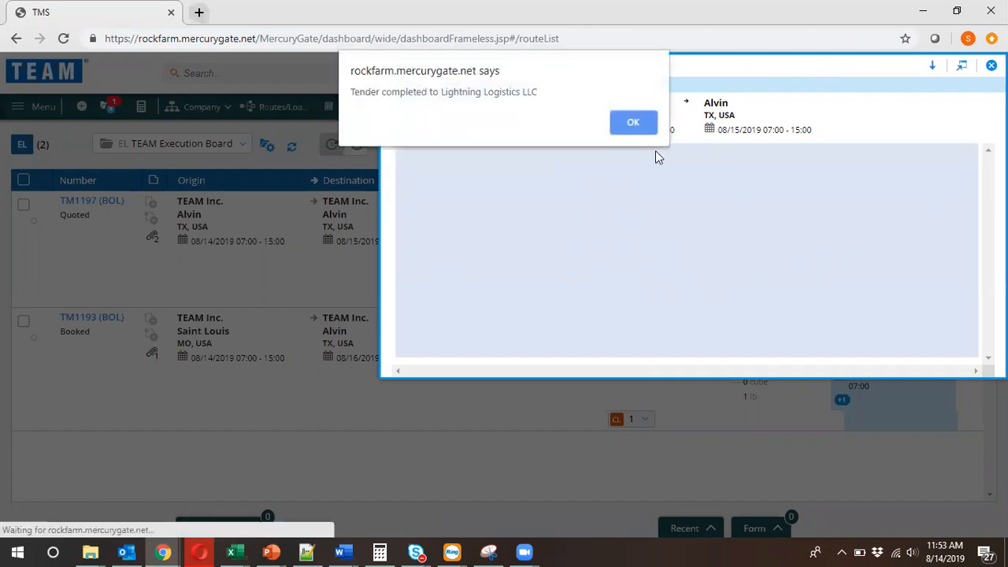
left_click(633, 123)
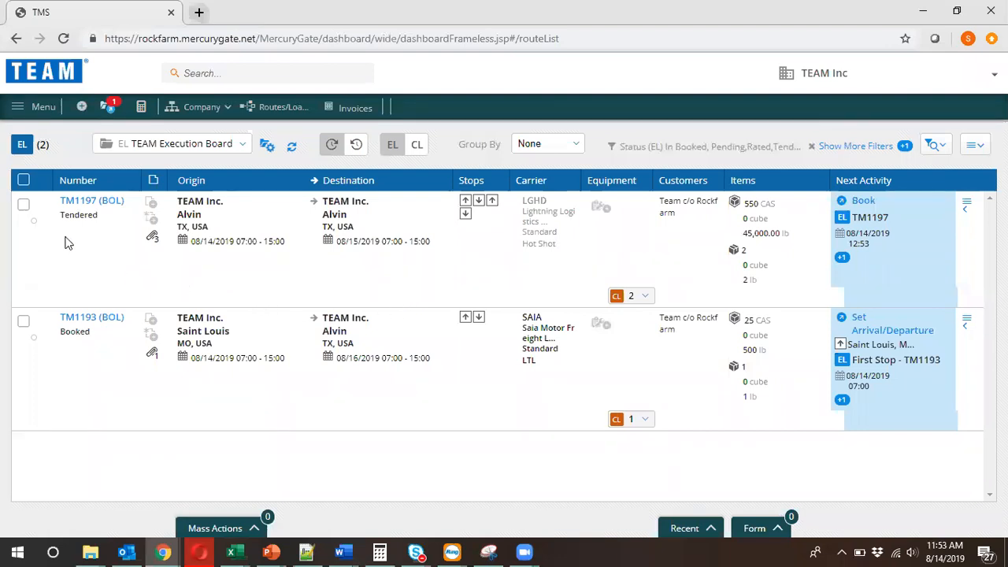
Refresh the TEAM Execution Board and check the status of the load tendered to Lightning Logistics.
mouse_move(61, 221)
left_click_drag(63, 217, 100, 216)
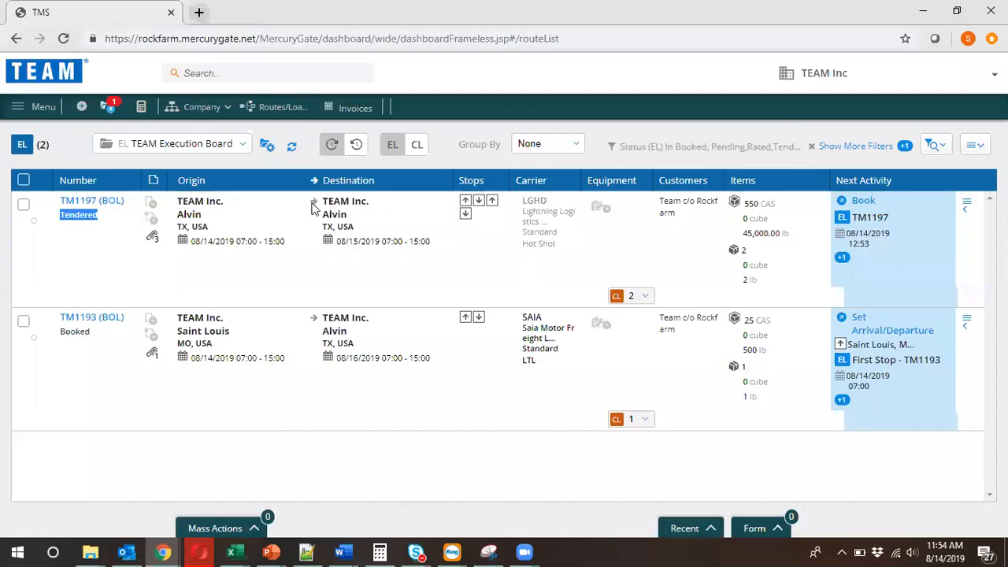
left_click(292, 149)
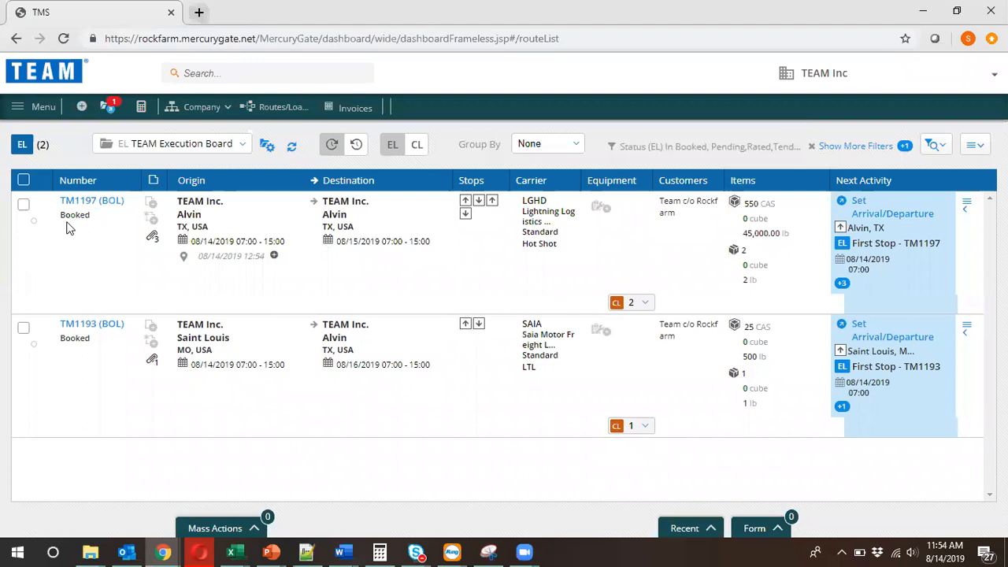
mouse_move(67, 224)
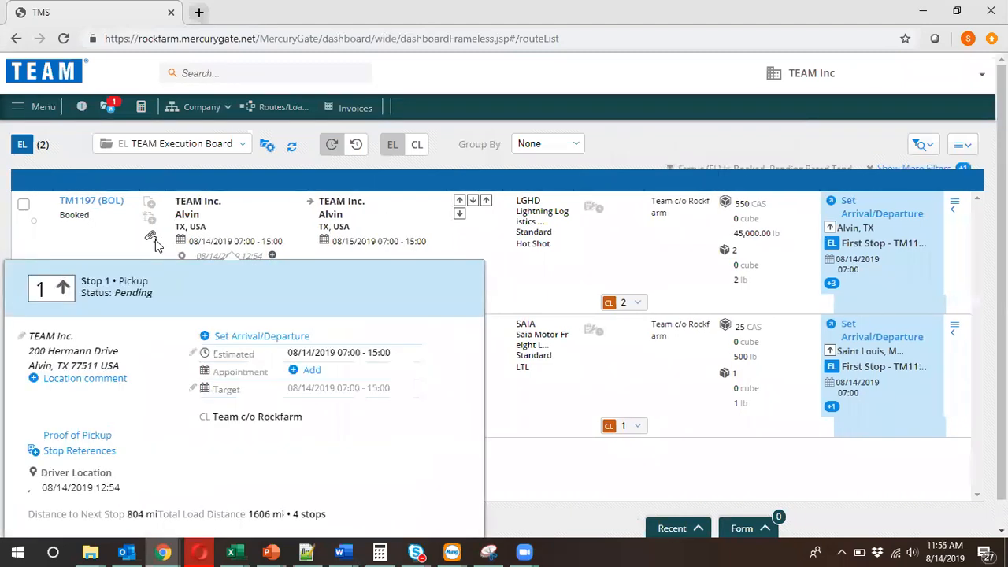
Open the attachments of the Lightning Logistics load and show the document types that can be generated.
left_click(152, 236)
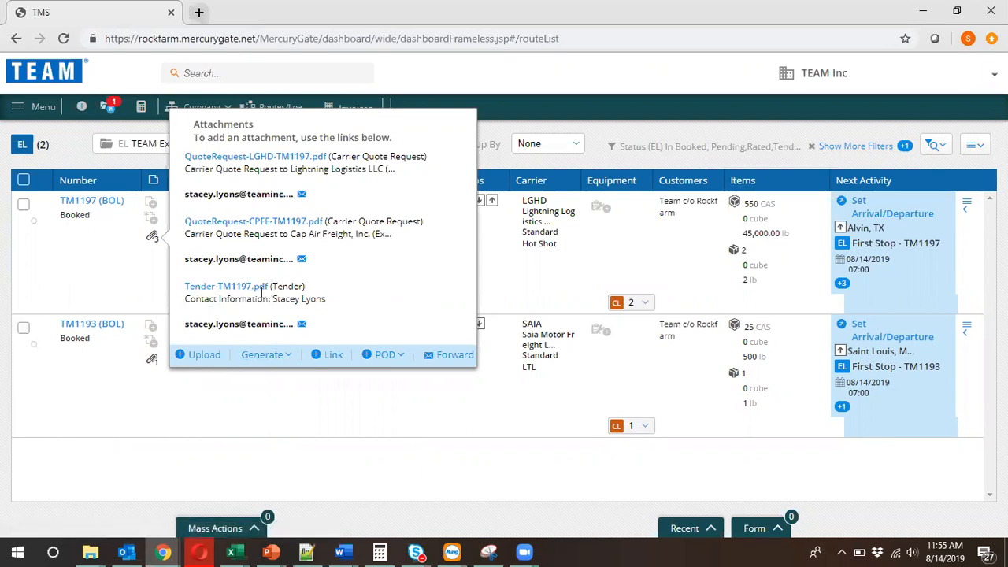
left_click(273, 358)
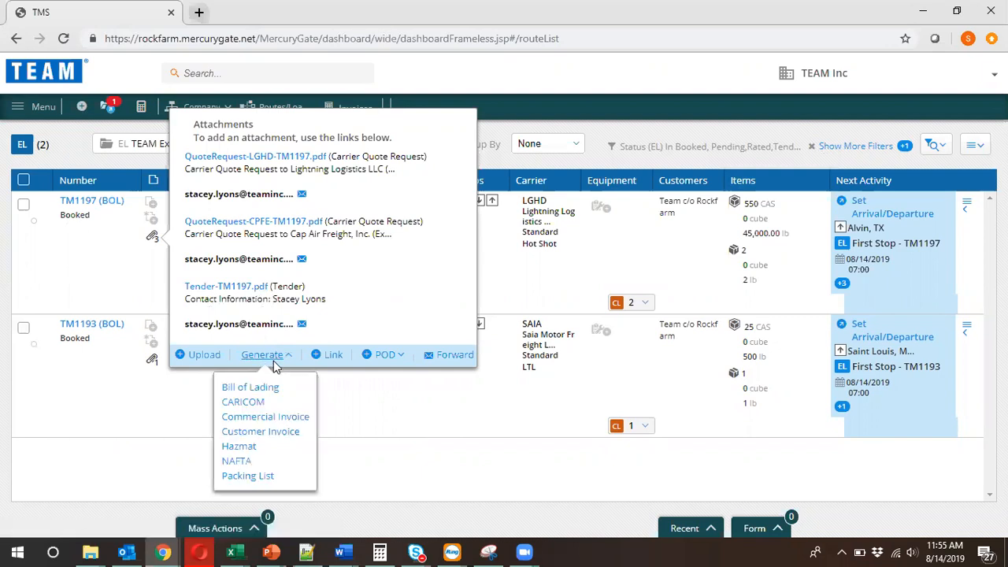